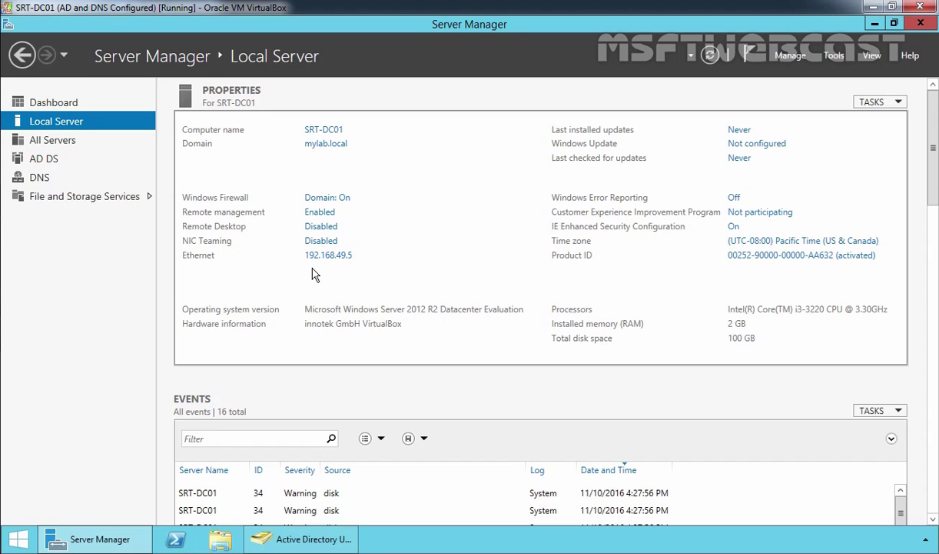
# In Active Directory Users and Computers, check the contents of the Domain Controllers and Computers containers under mylab.local.
pyautogui.click(308, 540)
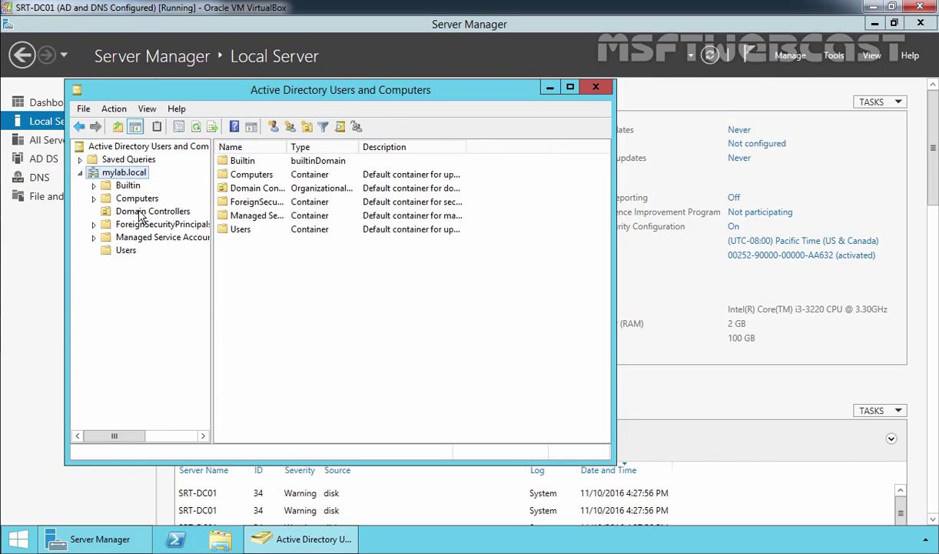
pyautogui.click(142, 213)
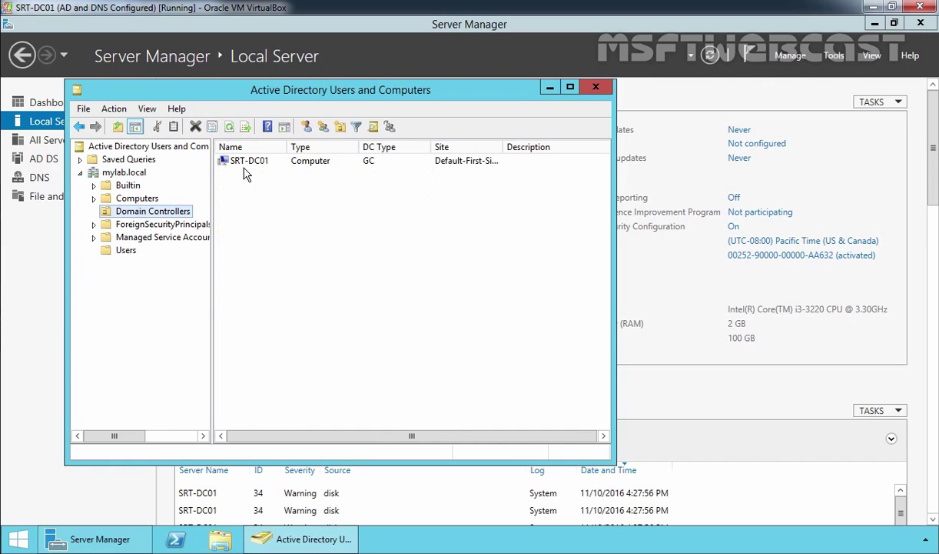
pyautogui.click(117, 196)
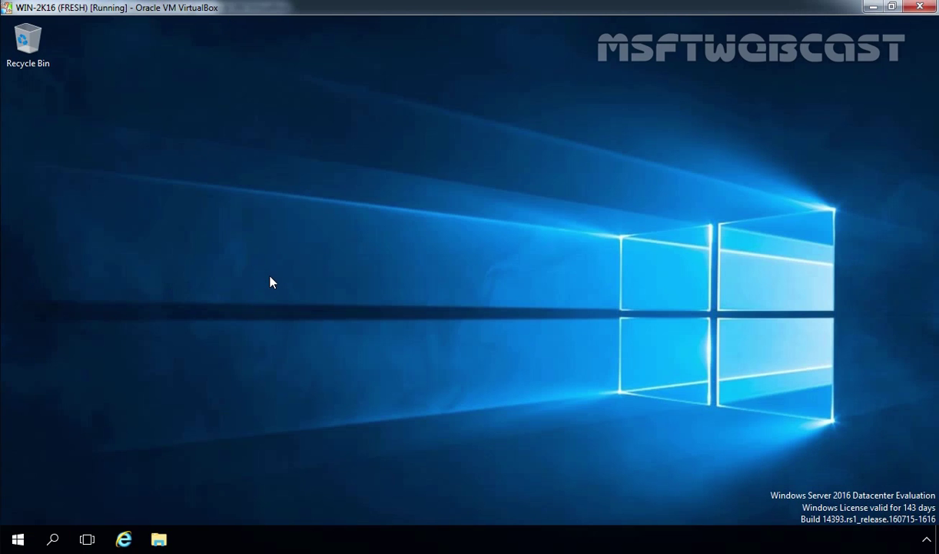
# On the WIN-2K16 machine, open the System information, and inspect the IPv4 and DNS server settings with ipconfig /all in Command Prompt.
pyautogui.rightClick(17, 538)
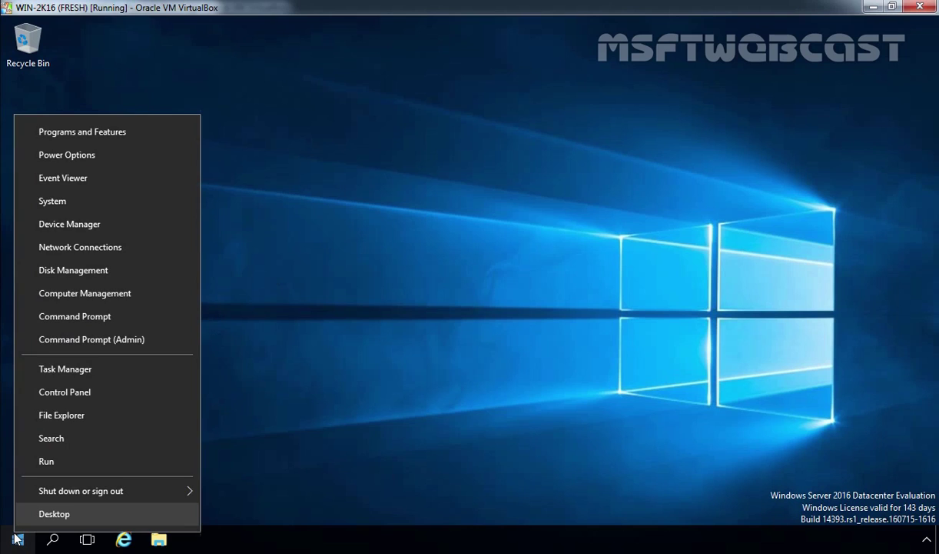
pyautogui.click(65, 204)
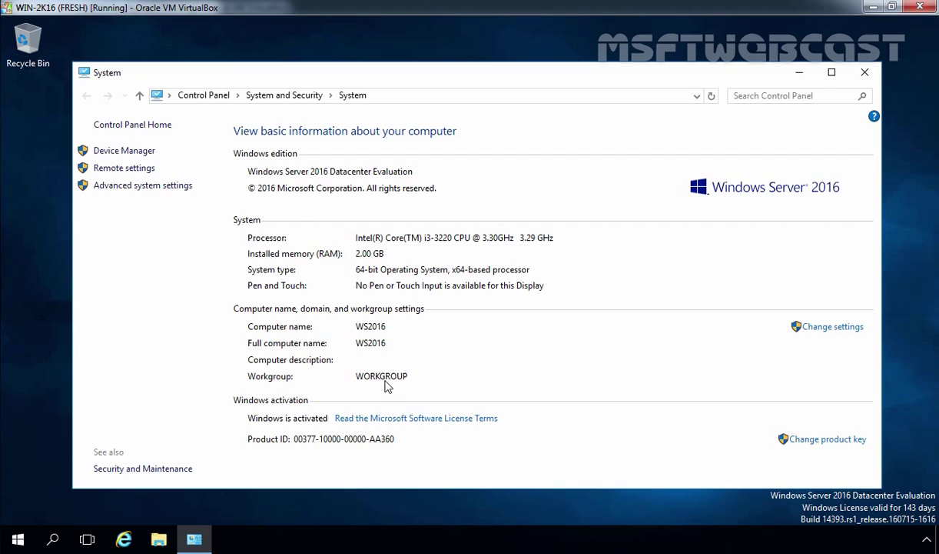
pyautogui.rightClick(18, 539)
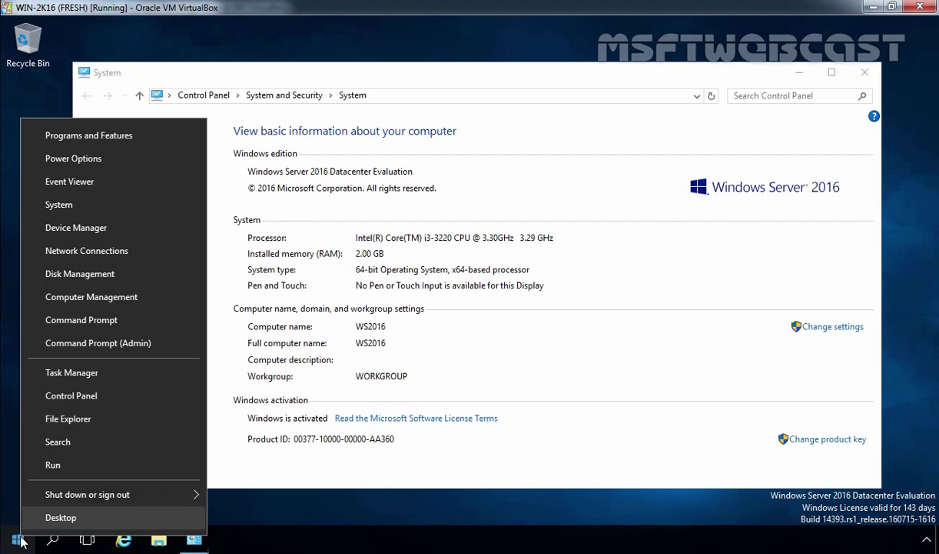
pyautogui.click(57, 320)
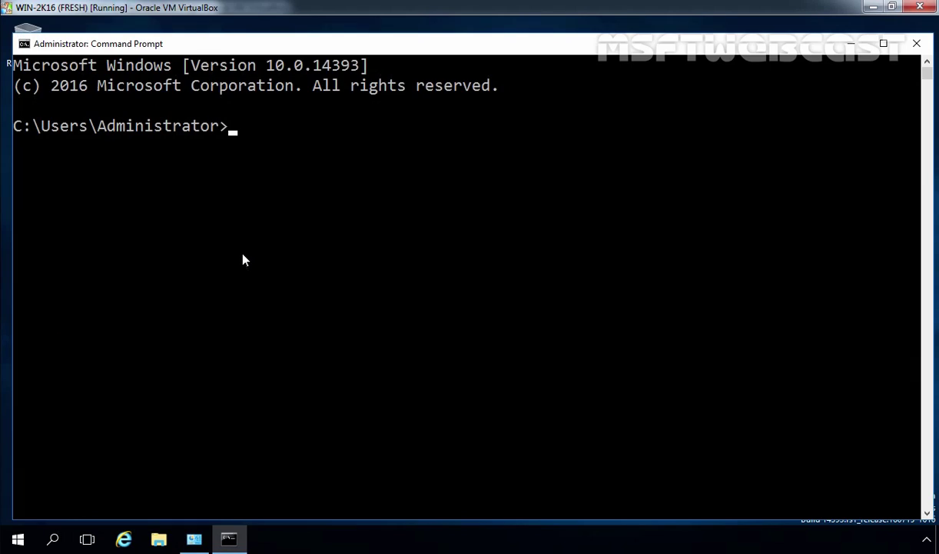
pyautogui.write('ipconfig /al')
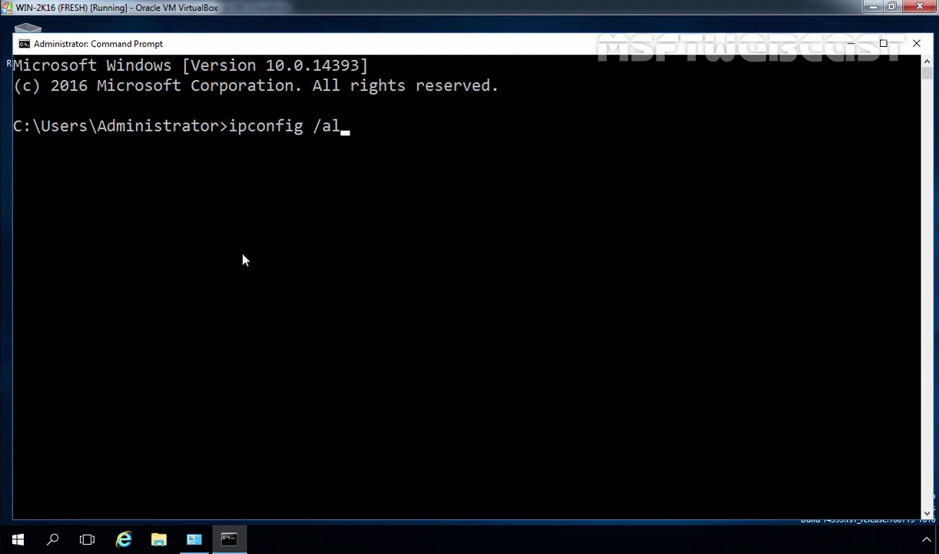
pyautogui.write('l')
pyautogui.press('Return')
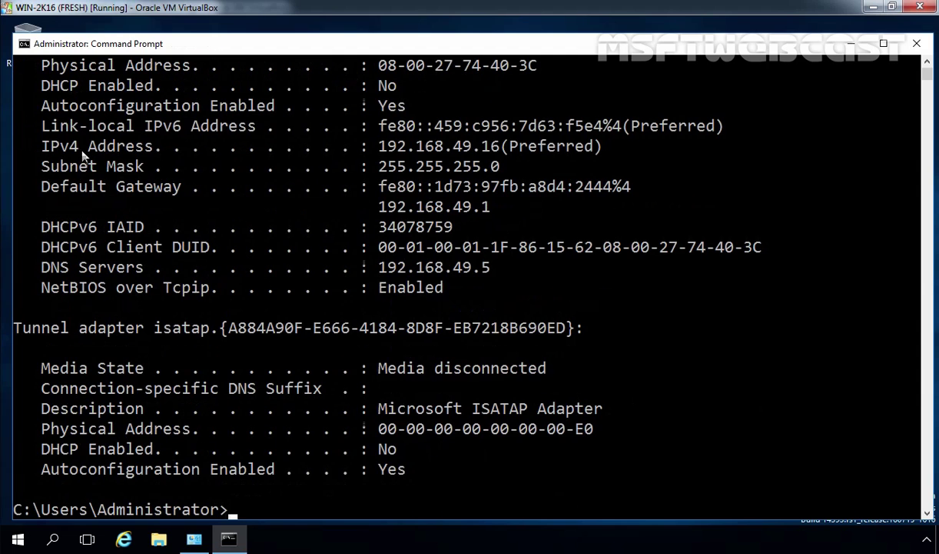
pyautogui.moveTo(35, 139); pyautogui.dragTo(583, 224)
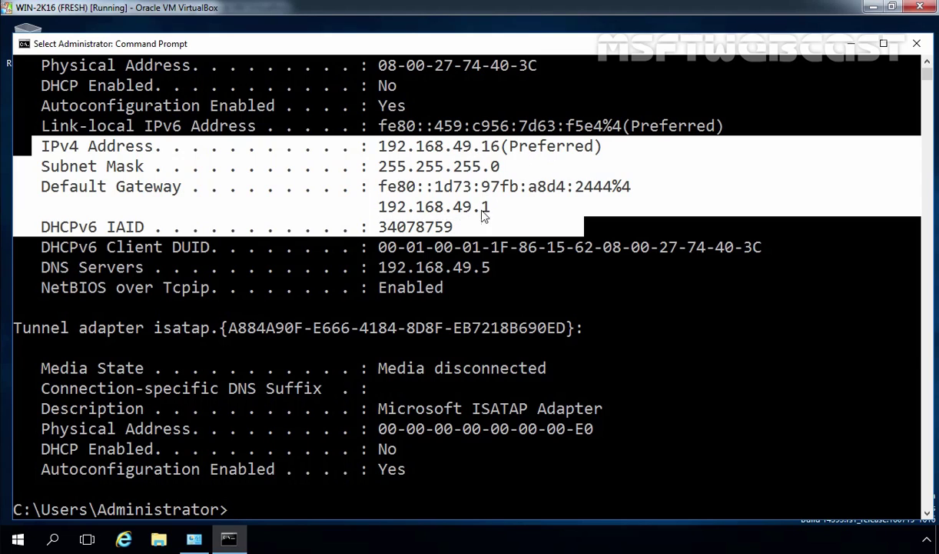
pyautogui.moveTo(34, 265); pyautogui.dragTo(525, 269)
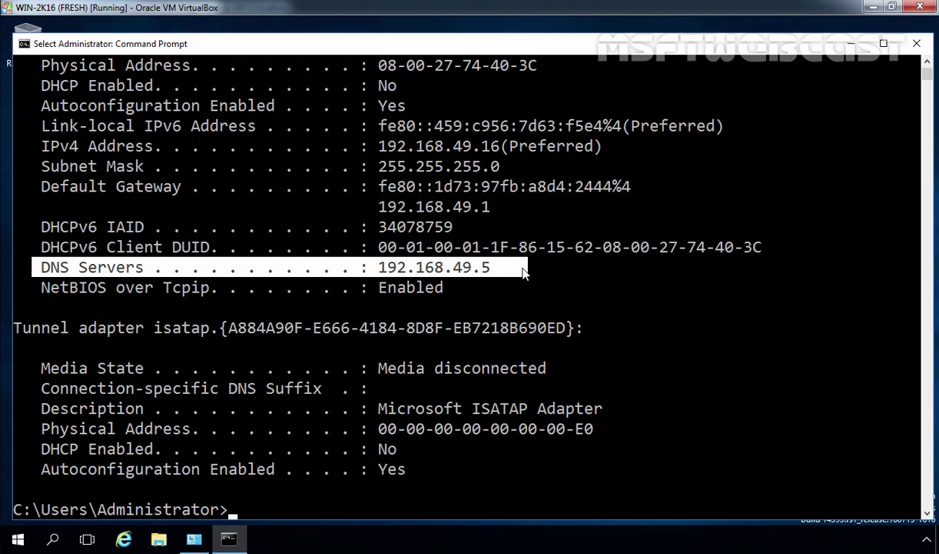
# Test connectivity to the DNS server by pinging 192.168.49.5.
pyautogui.hotkey('ctrl', 'c')
pyautogui.write('ping')
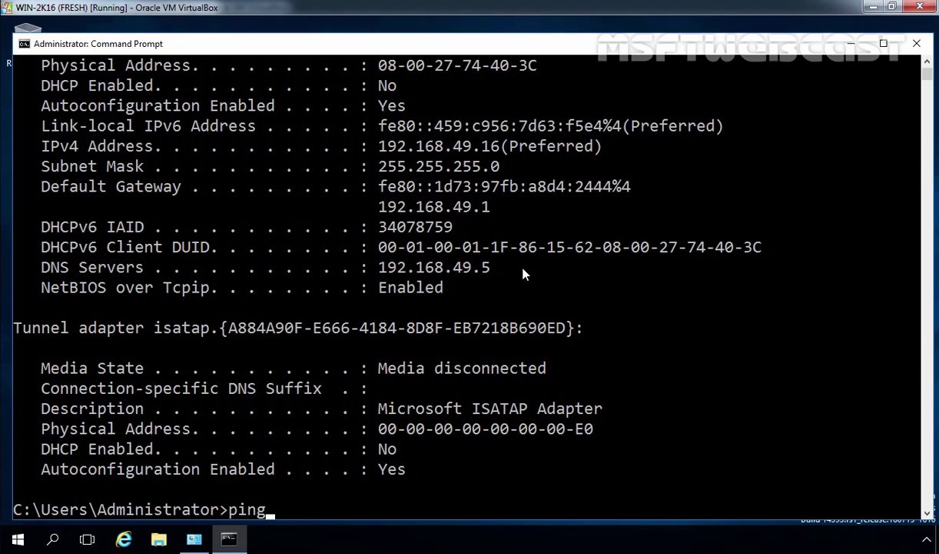
pyautogui.write(' 192.168')
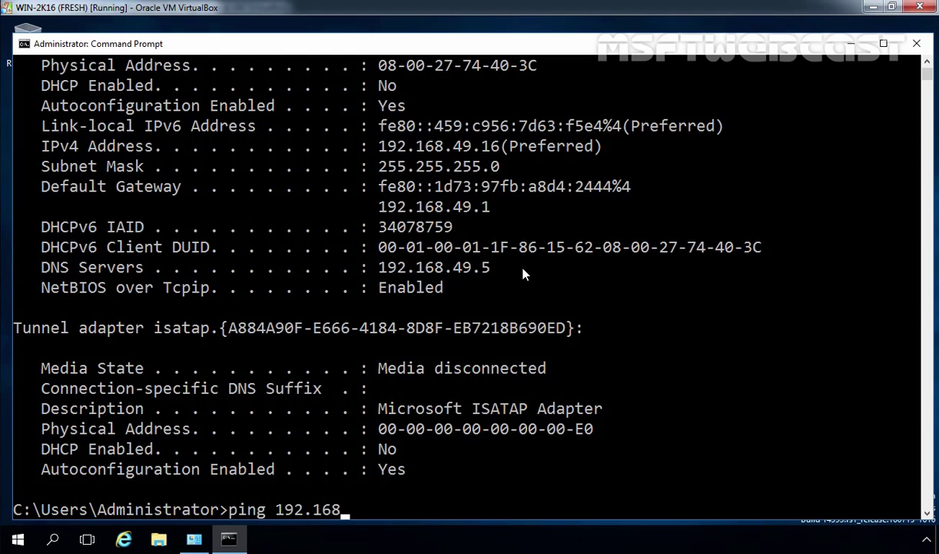
pyautogui.write('.49.5')
pyautogui.press('Return')
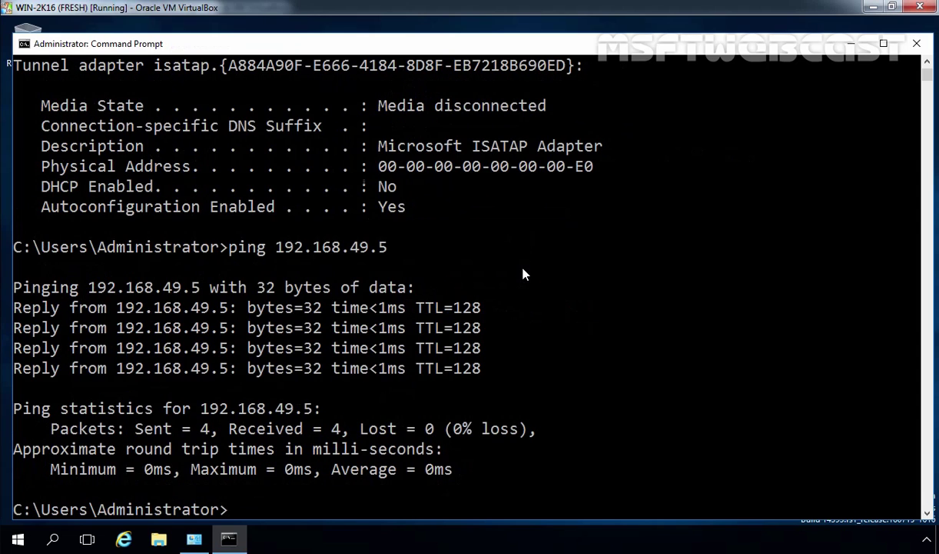
# Check name resolution of mylab.local with nslookup, and exit both nslookup and Command Prompt.
pyautogui.write('nslookup')
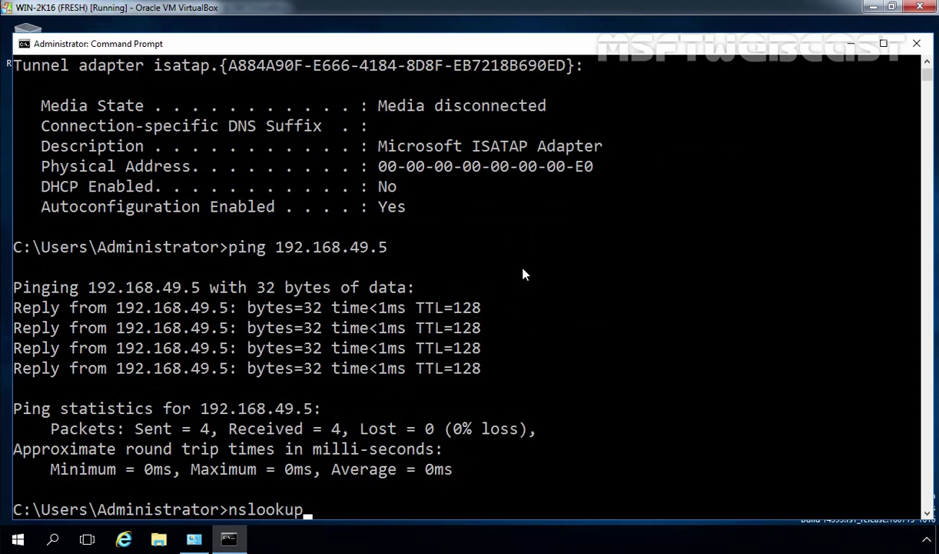
pyautogui.press('Return')
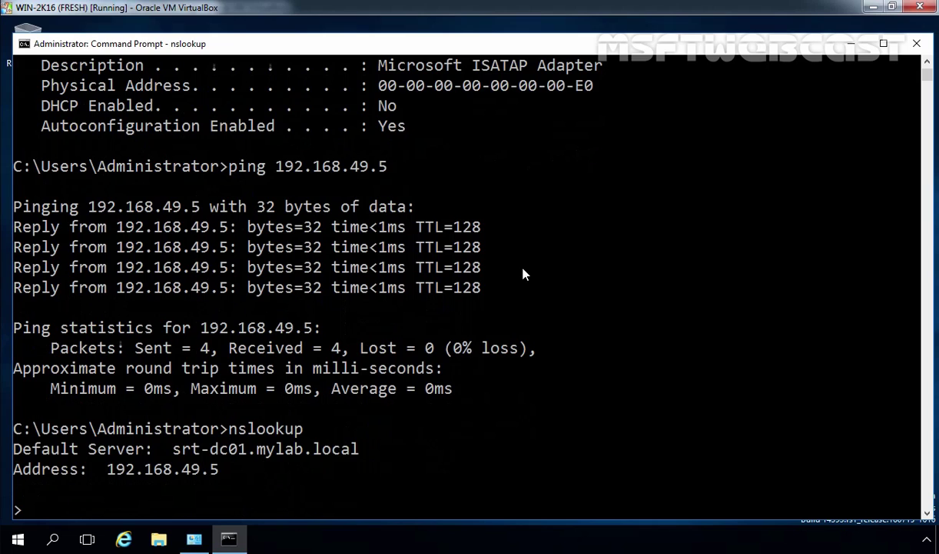
pyautogui.write('mylab.local')
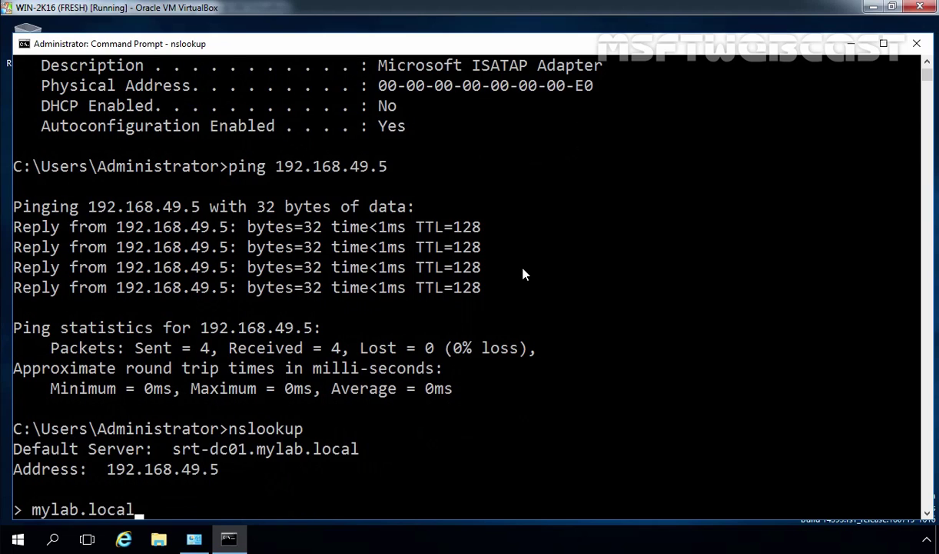
pyautogui.press('Return')
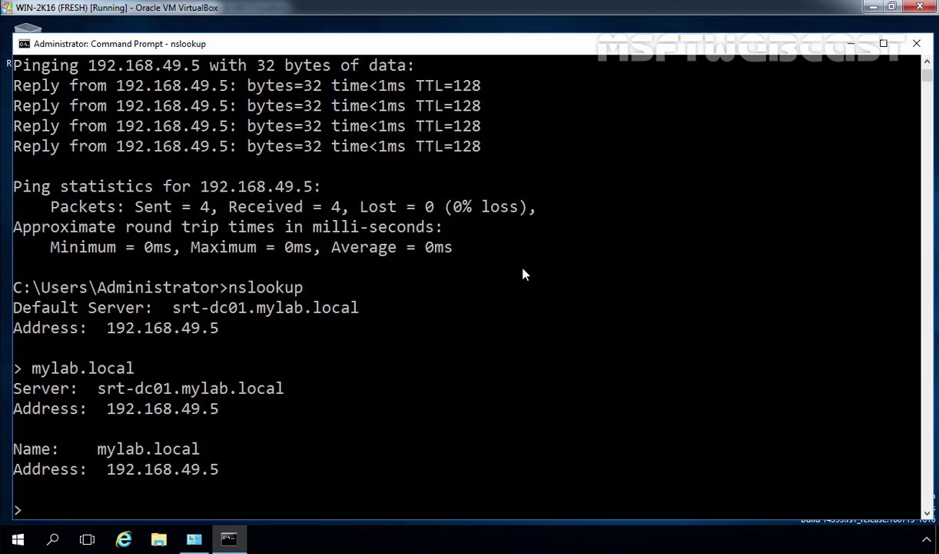
pyautogui.write('exit')
pyautogui.press('Return')
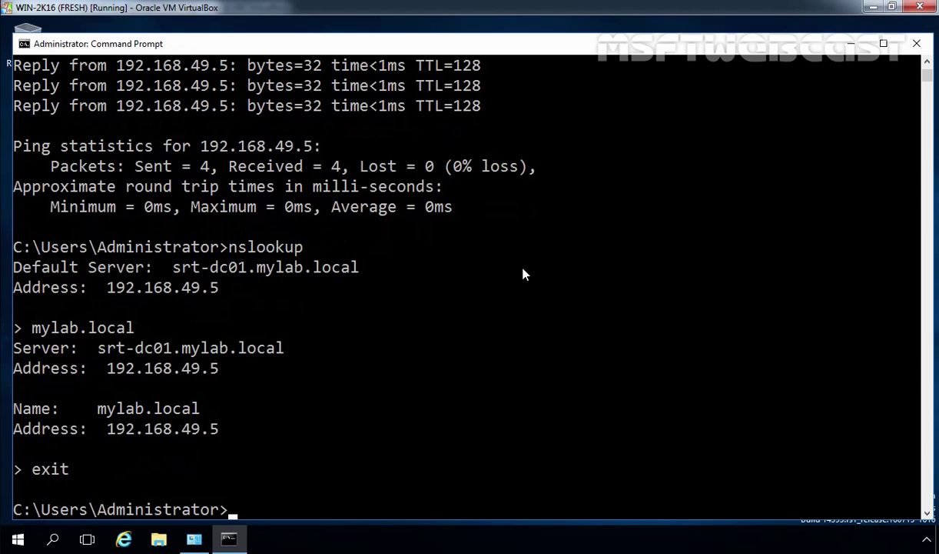
pyautogui.write('exit')
pyautogui.press('Return')
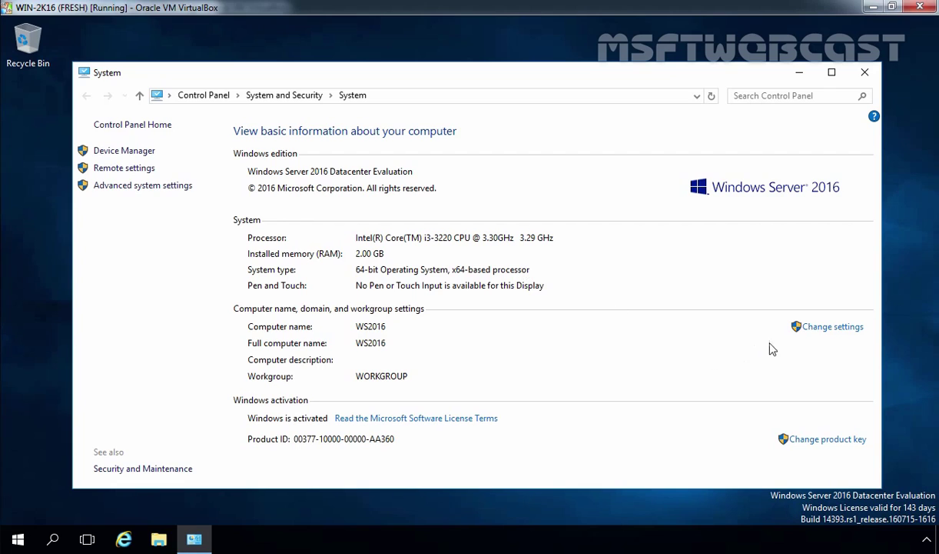
# Change the computer's membership from workgroup to the domain mylab.local in the computer name settings and submit it.
pyautogui.click(828, 332)
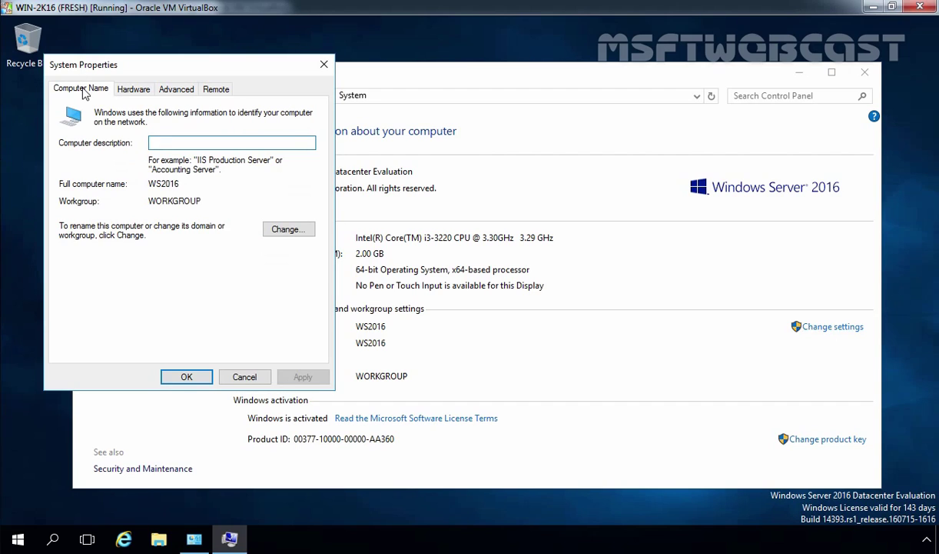
pyautogui.click(290, 229)
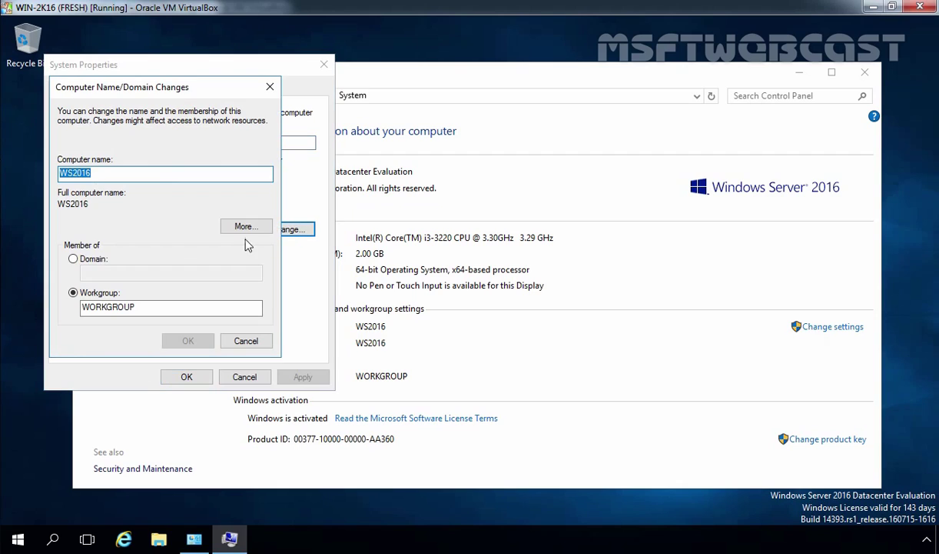
pyautogui.click(74, 259)
pyautogui.click(96, 272)
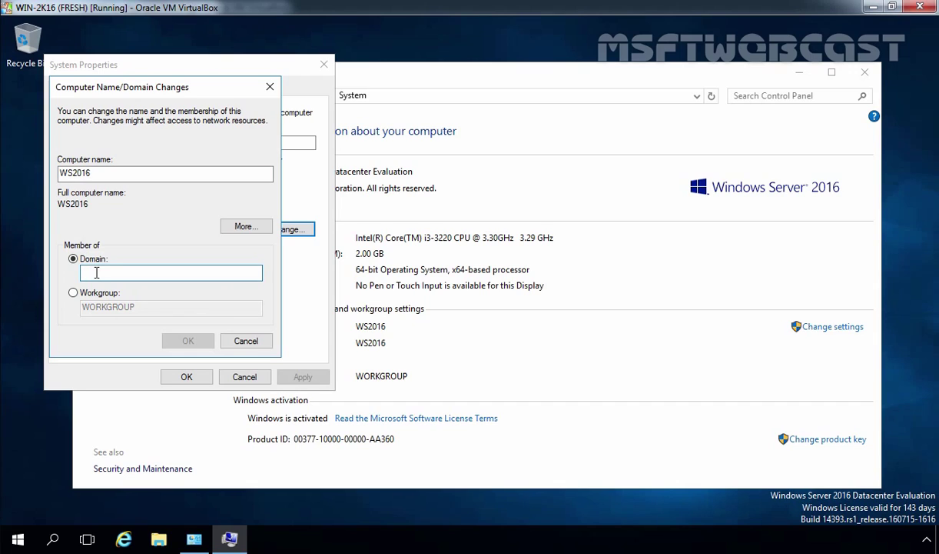
pyautogui.write('m')
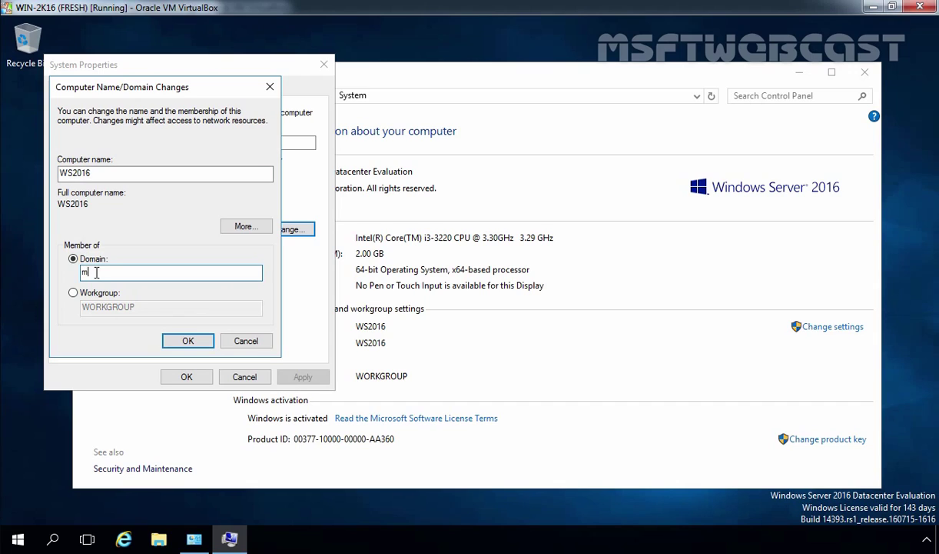
pyautogui.write('ylab.local')
pyautogui.click(188, 341)
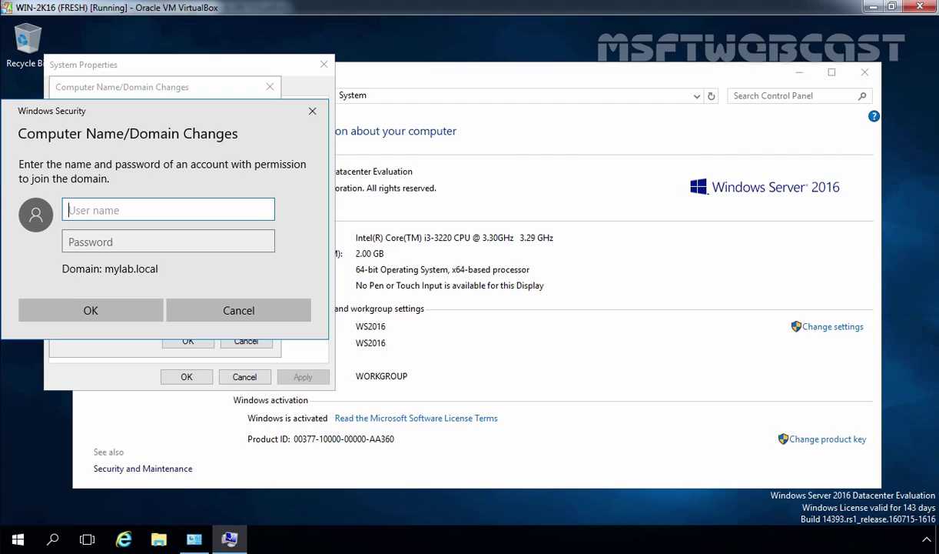
# Authorize the domain join with the Administrator user name and the account password.
pyautogui.write('Administrator')
pyautogui.press('Tab')
pyautogui.write('*******')
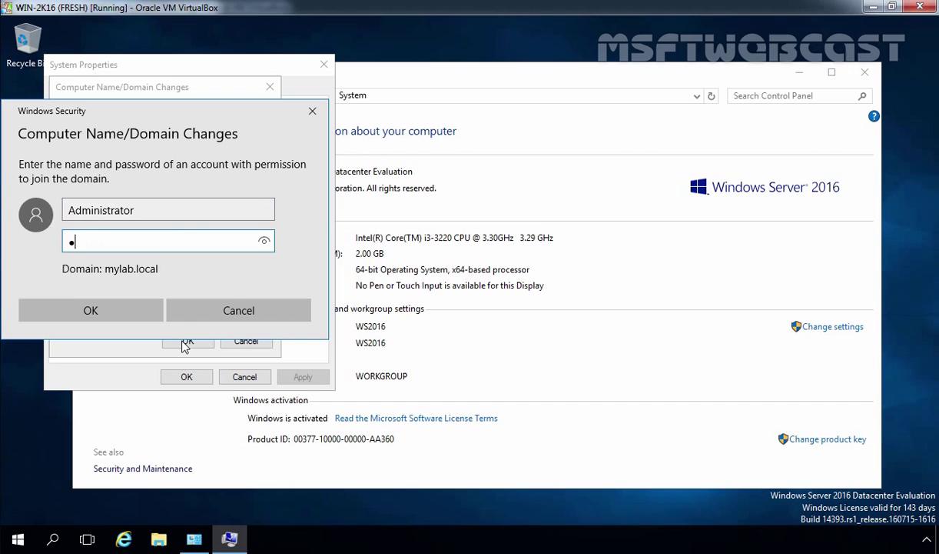
pyautogui.write('*')
pyautogui.click(89, 312)
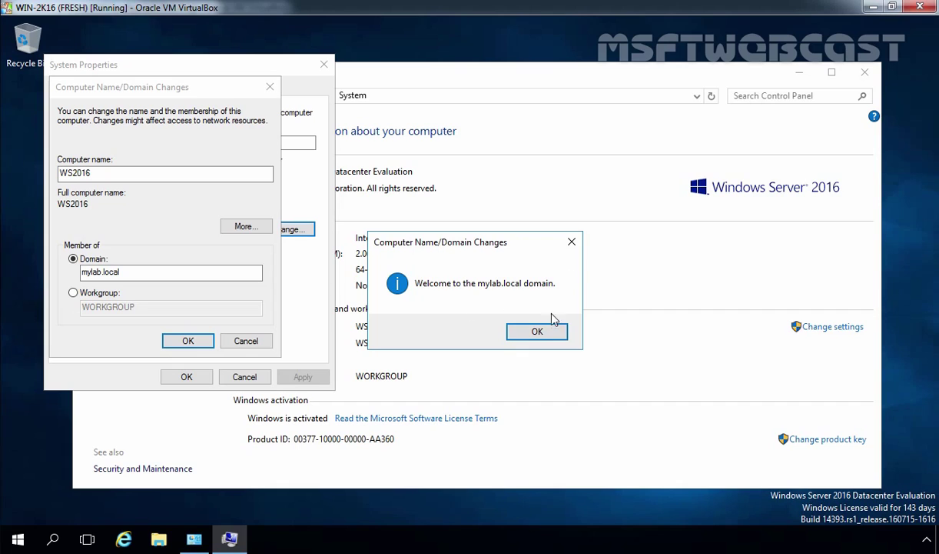
# Acknowledge the domain-join messages, close System Properties, and restart the computer immediately to apply the changes.
pyautogui.click(538, 329)
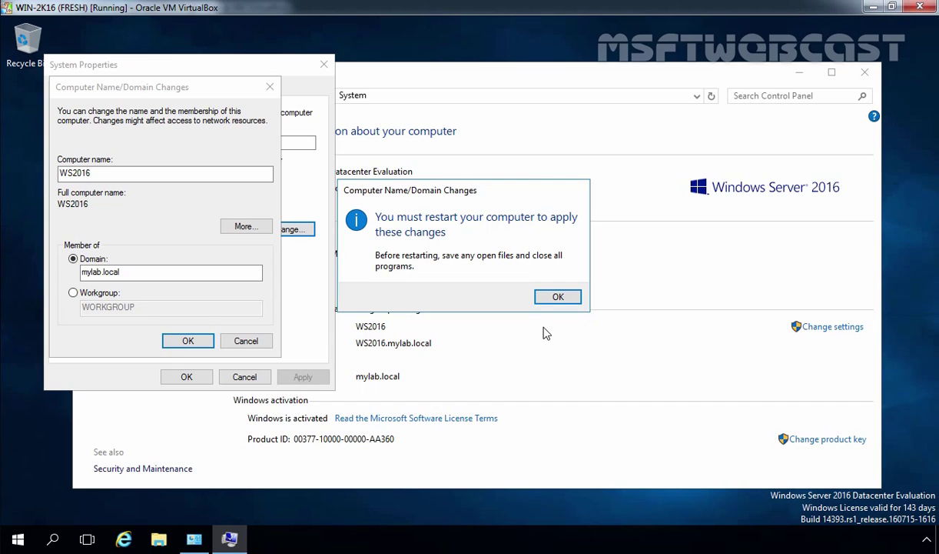
pyautogui.click(557, 297)
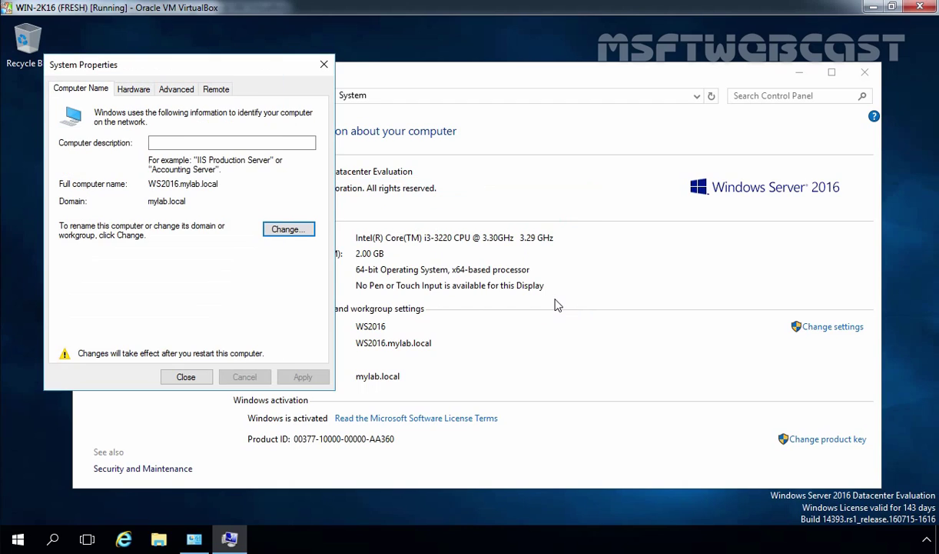
pyautogui.click(186, 376)
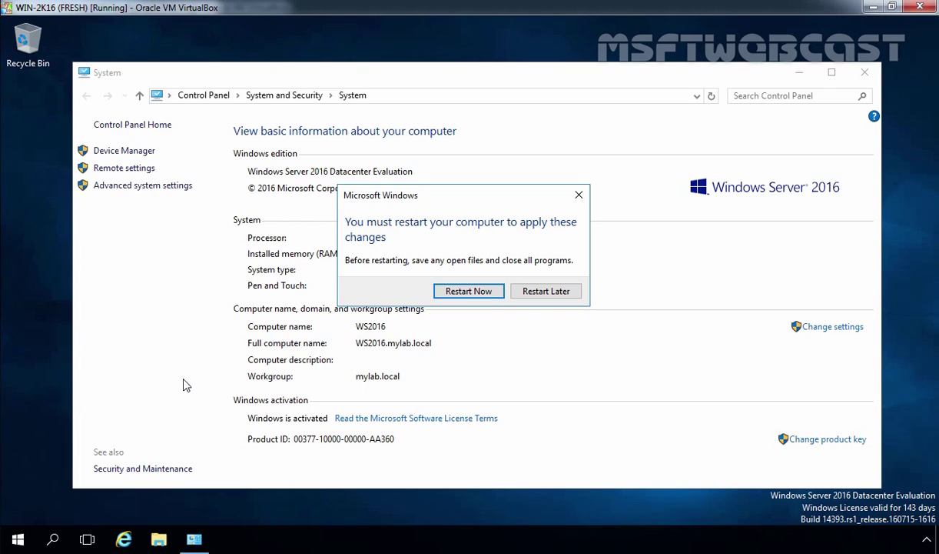
pyautogui.click(469, 290)
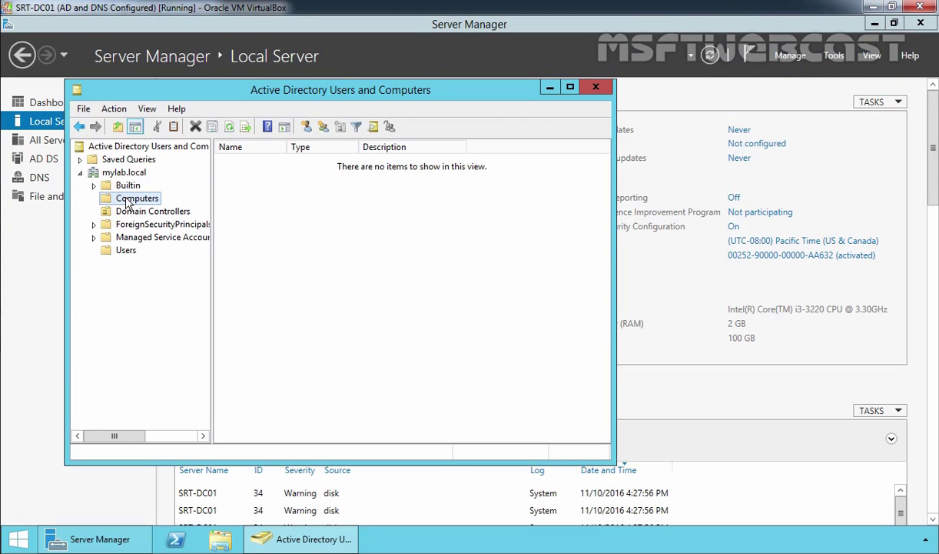
# On SRT-DC01, refresh the Computers container in Active Directory Users and Computers and check for the WS2016 computer account.
pyautogui.rightClick(128, 201)
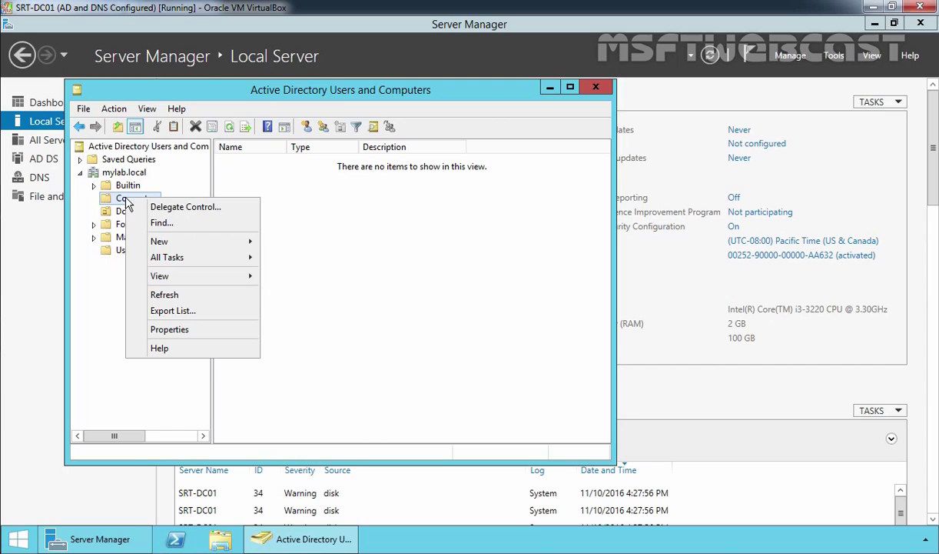
pyautogui.click(163, 296)
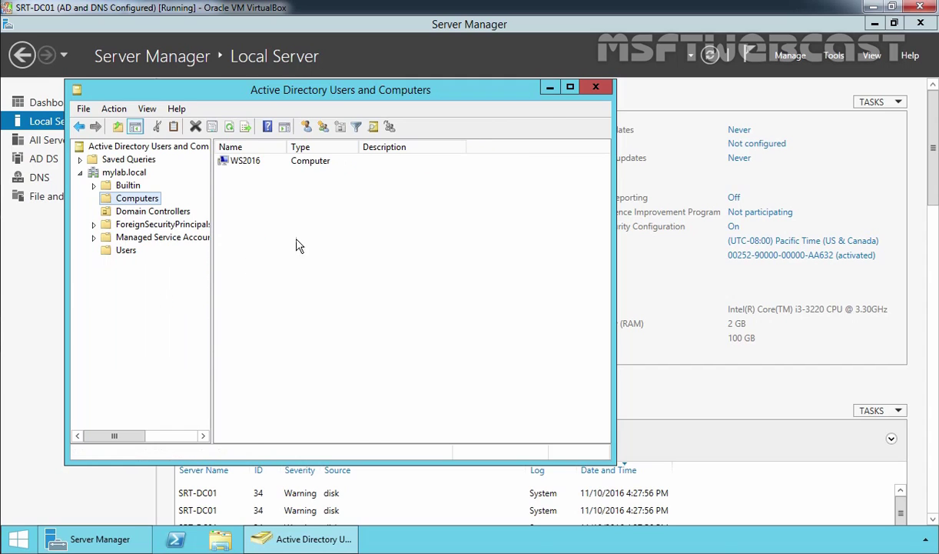
pyautogui.moveTo(393, 213); pyautogui.dragTo(228, 166)
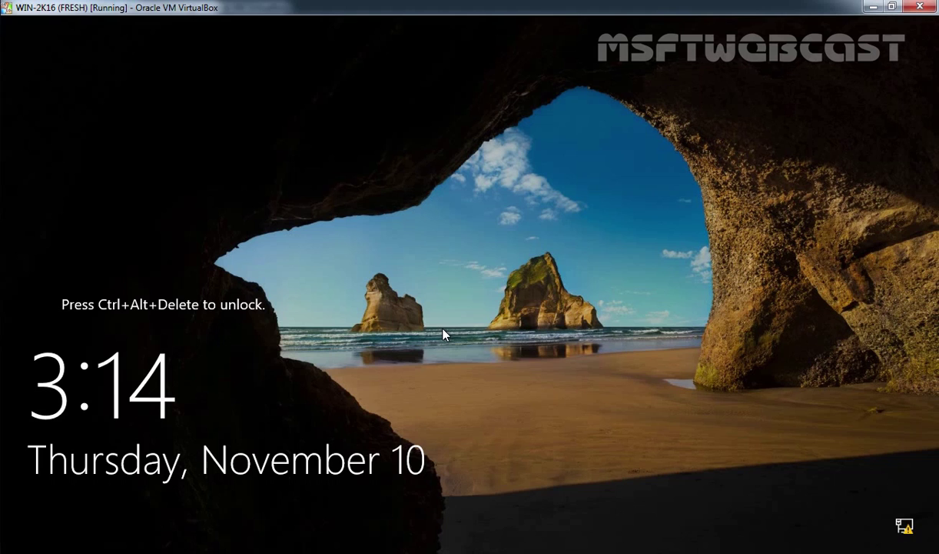
# Unlock WS2016 and sign in as another user with the mylab.local Administrator account, in user@domain form, and the account password.
pyautogui.hotkey('ctrl', 'alt', 'Delete')
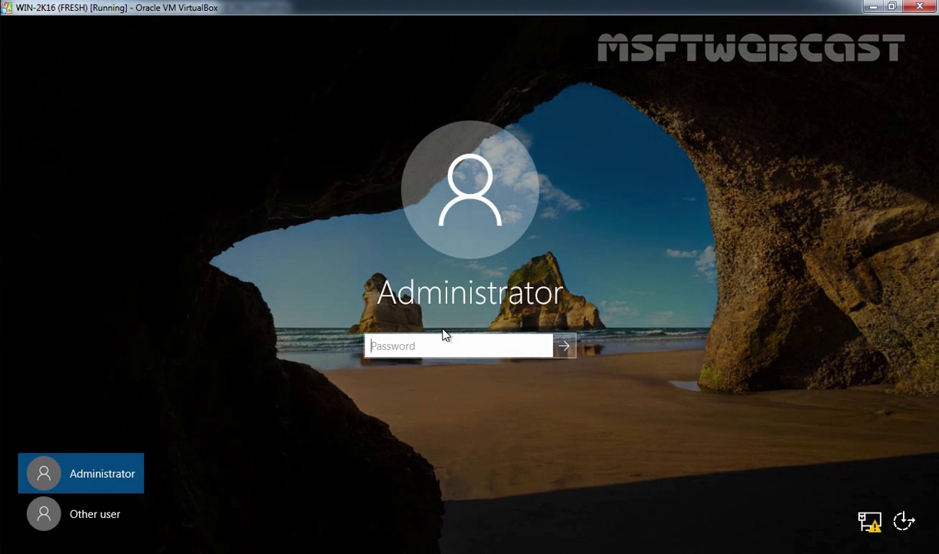
pyautogui.click(96, 528)
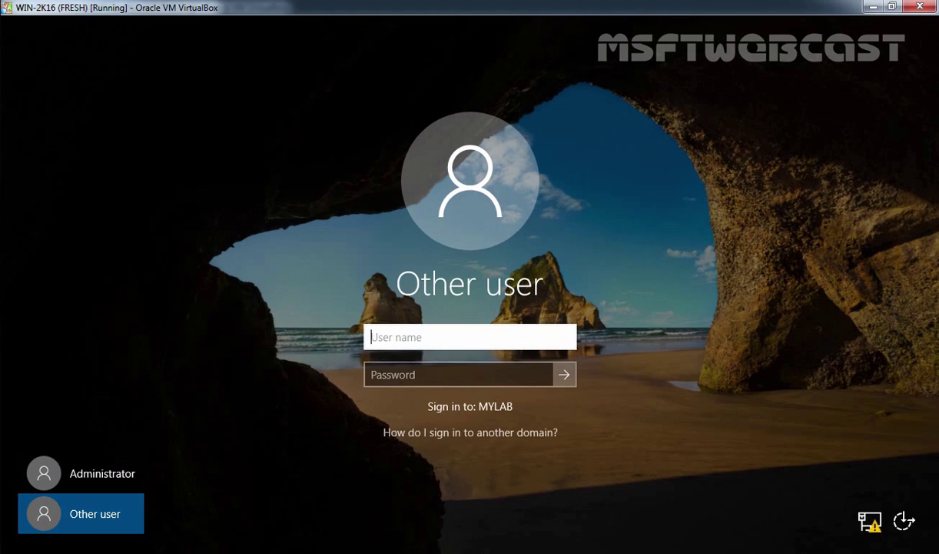
pyautogui.write('Administrator')
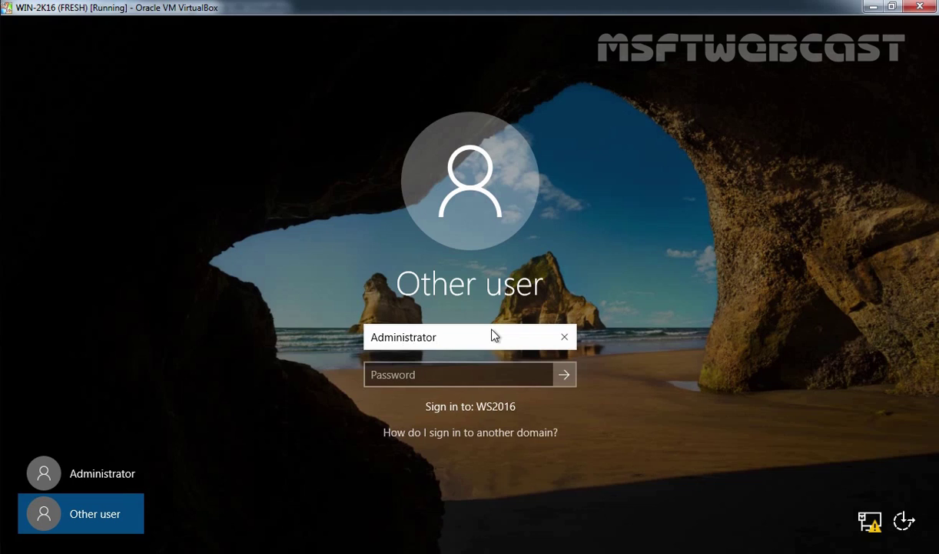
pyautogui.write('@mylab.loc')
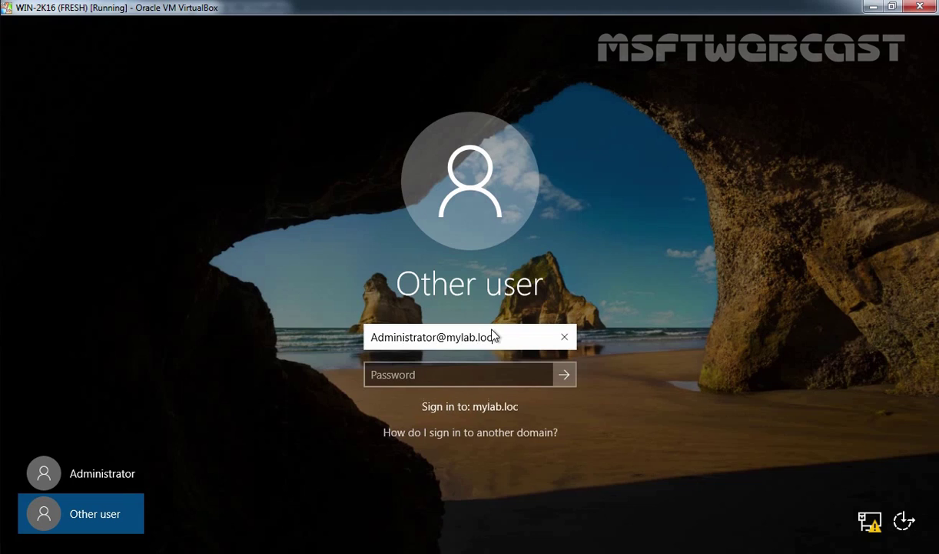
pyautogui.write('al')
pyautogui.press('Tab')
pyautogui.write('****')
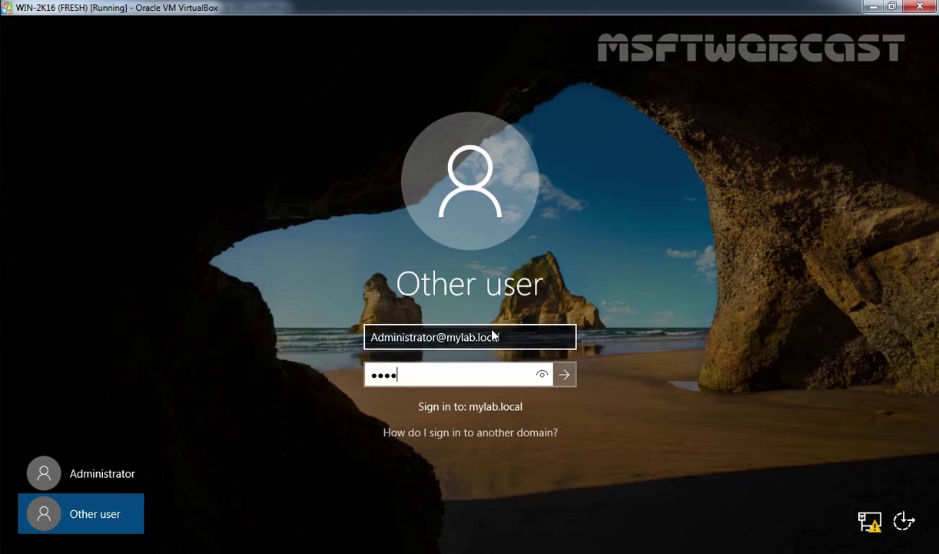
pyautogui.write('****')
pyautogui.press('Return')
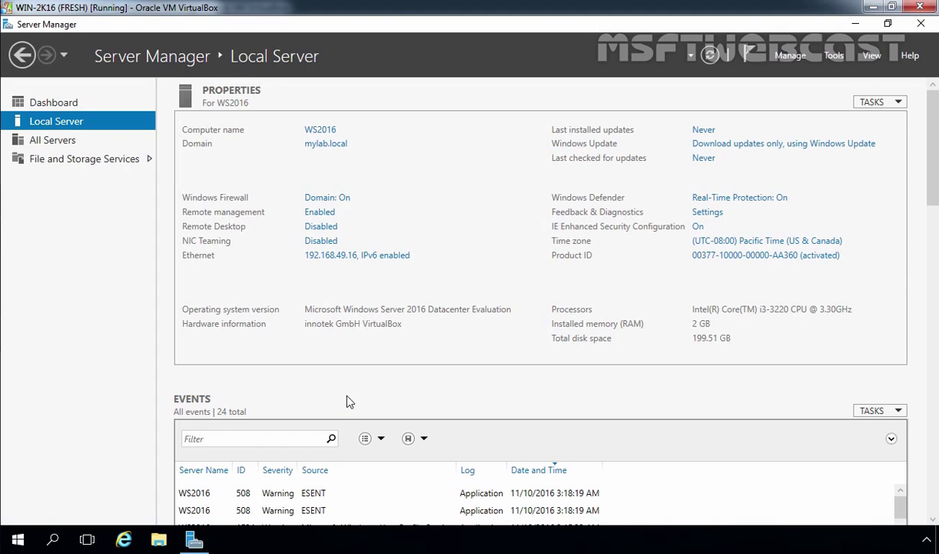
# Run whoami in a Command Prompt to check which account is signed in, and minimize the console window.
pyautogui.click(18, 538)
pyautogui.rightClick(18, 539)
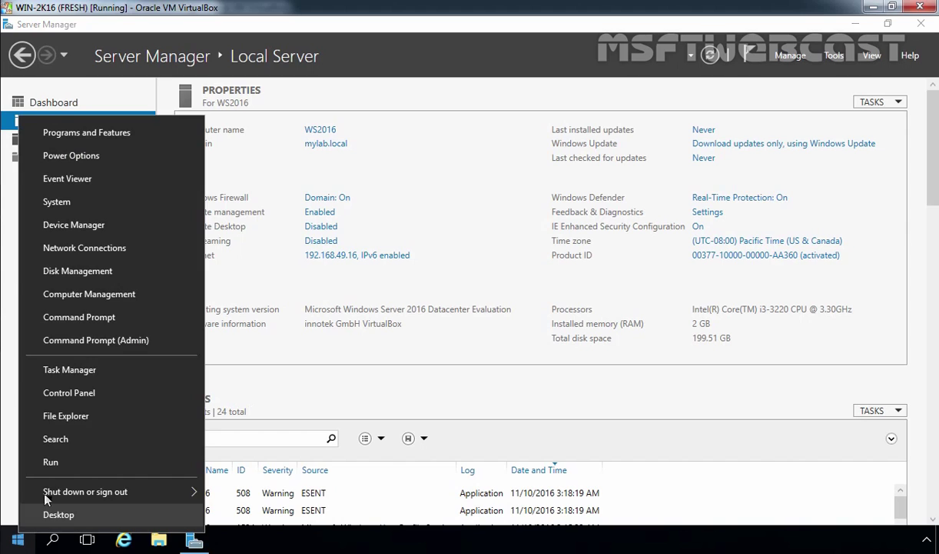
pyautogui.click(81, 324)
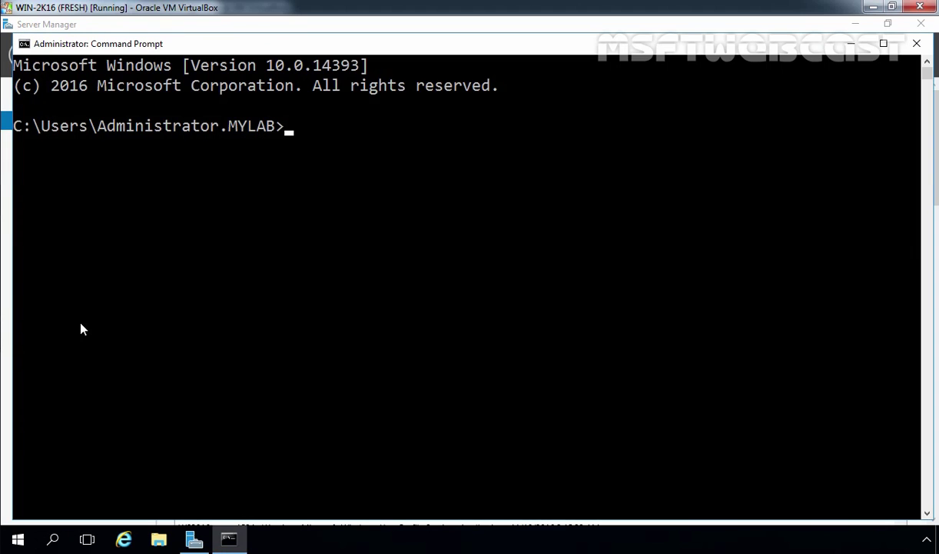
pyautogui.write('whoami')
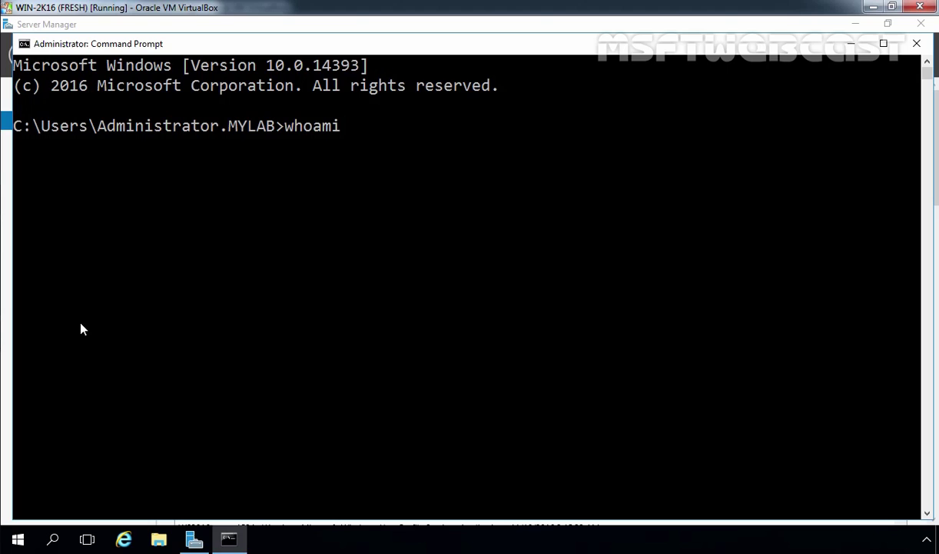
pyautogui.press('Return')
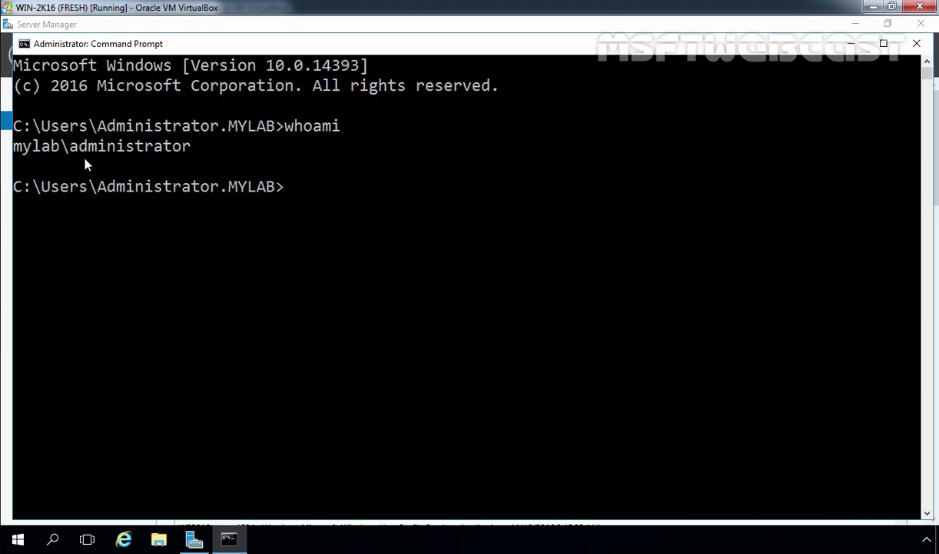
pyautogui.click(851, 44)
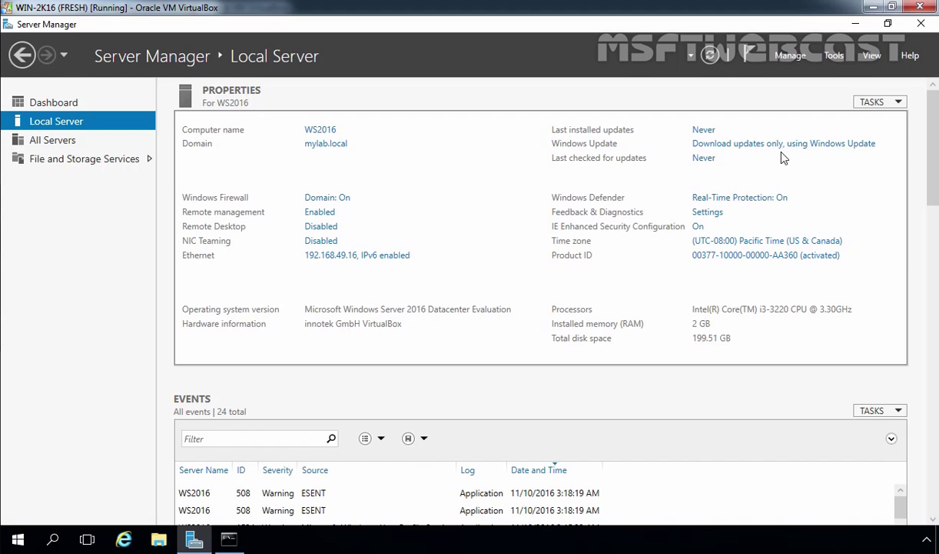